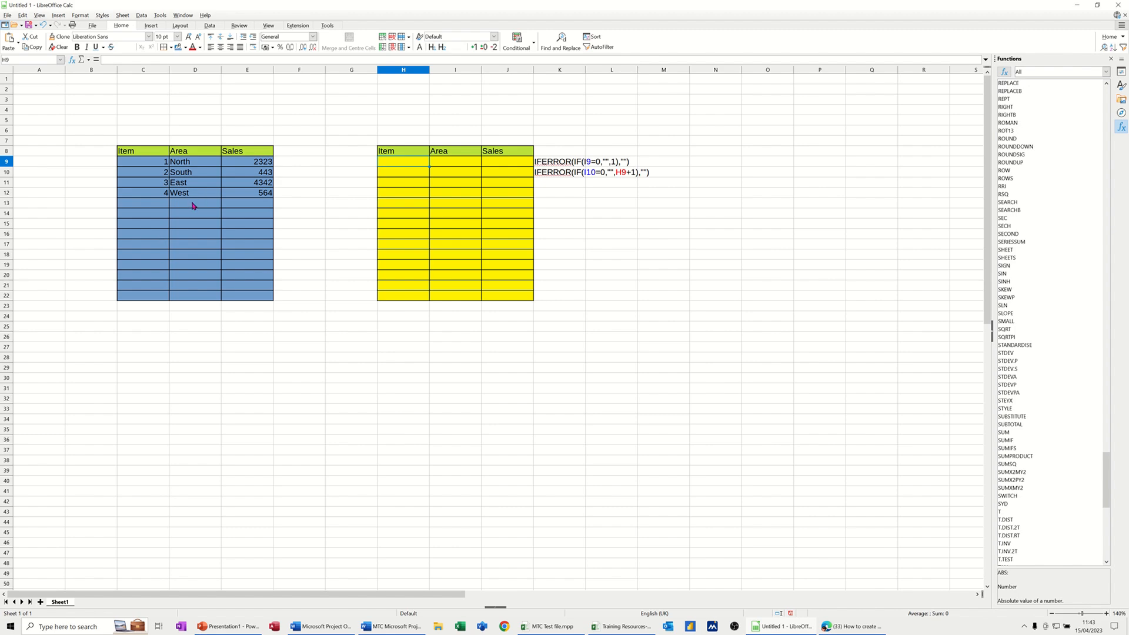
# Add a North record with sales of 345 in row 13 of the blue table.
pyautogui.click(194, 205)
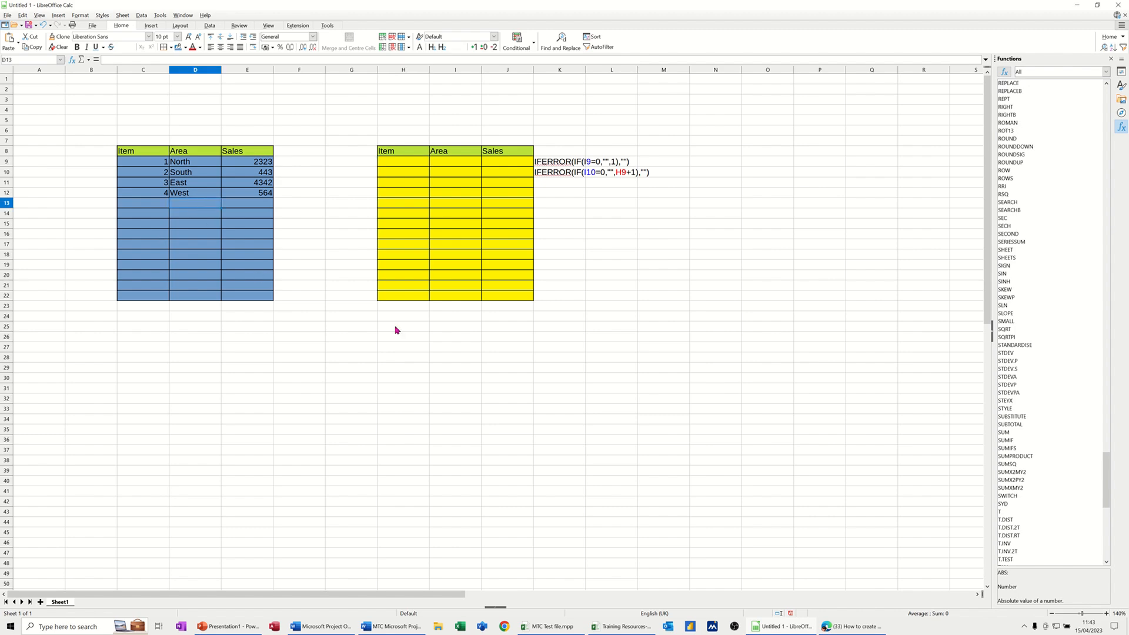
pyautogui.write('North')
pyautogui.press('Return')
pyautogui.click(259, 202)
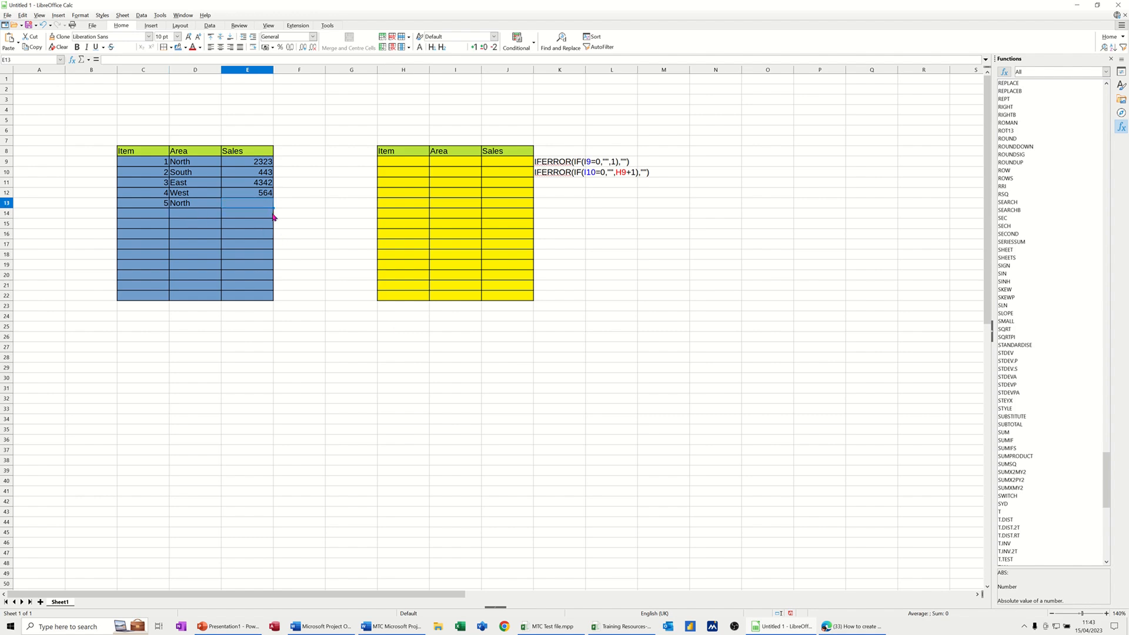
pyautogui.write('345')
# Add another North record with sales of 234 in row 14 of the blue table.
pyautogui.click(204, 218)
pyautogui.write('North')
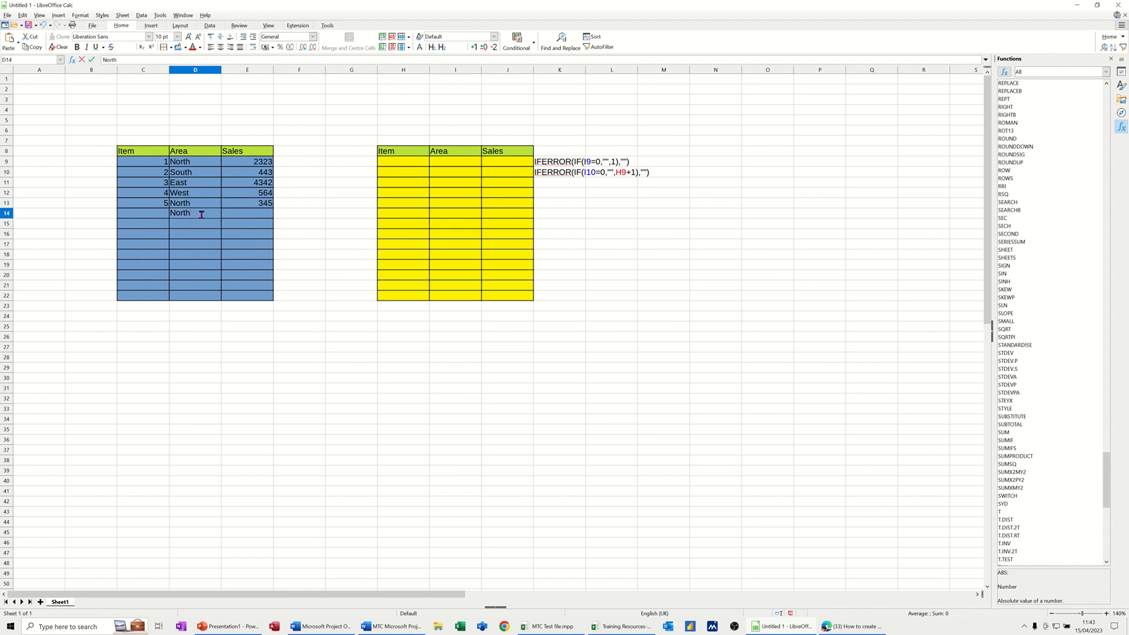
pyautogui.press('Tab')
pyautogui.write('234')
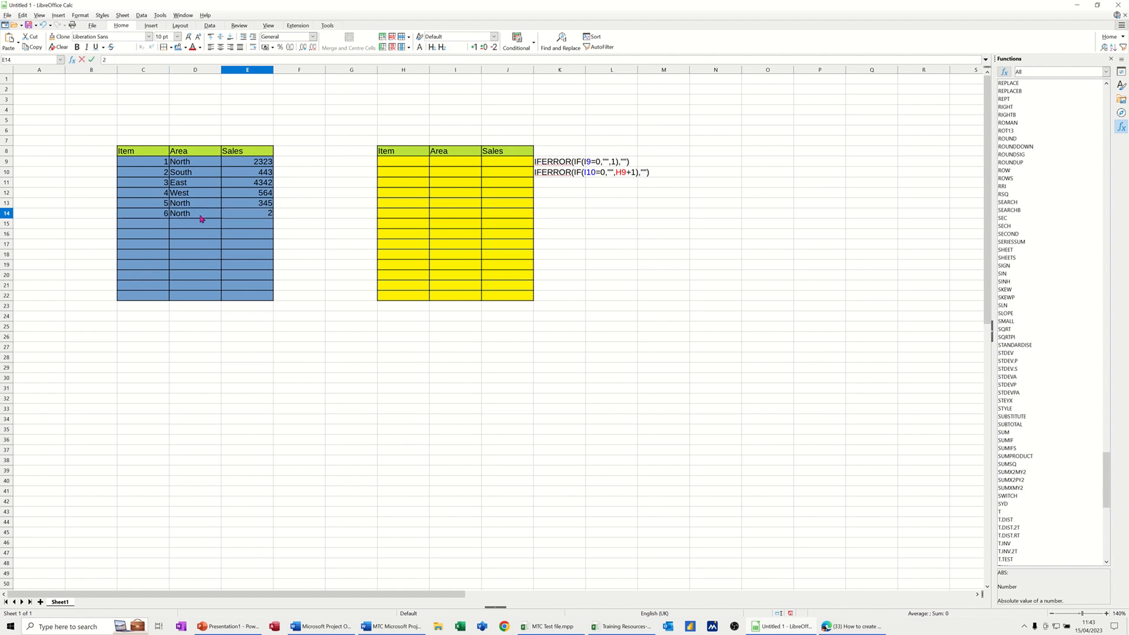
pyautogui.press('Return')
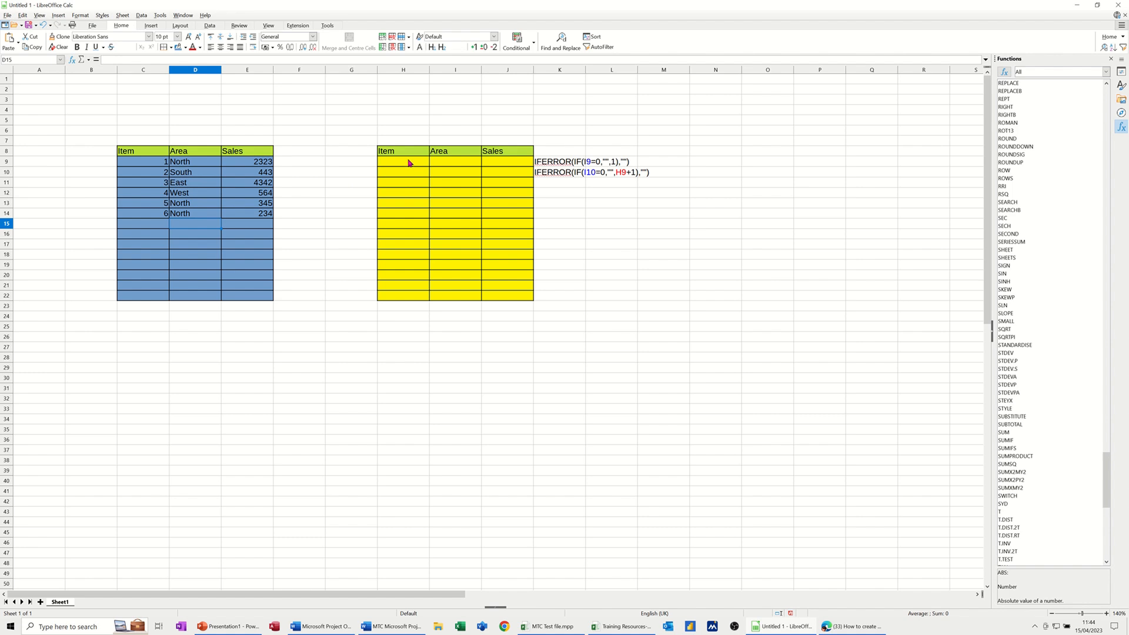
# Enter the formula =IFERROR(IF(I9=0,"",1),"") in cell H9, the first Item cell of the yellow table.
pyautogui.click(409, 163)
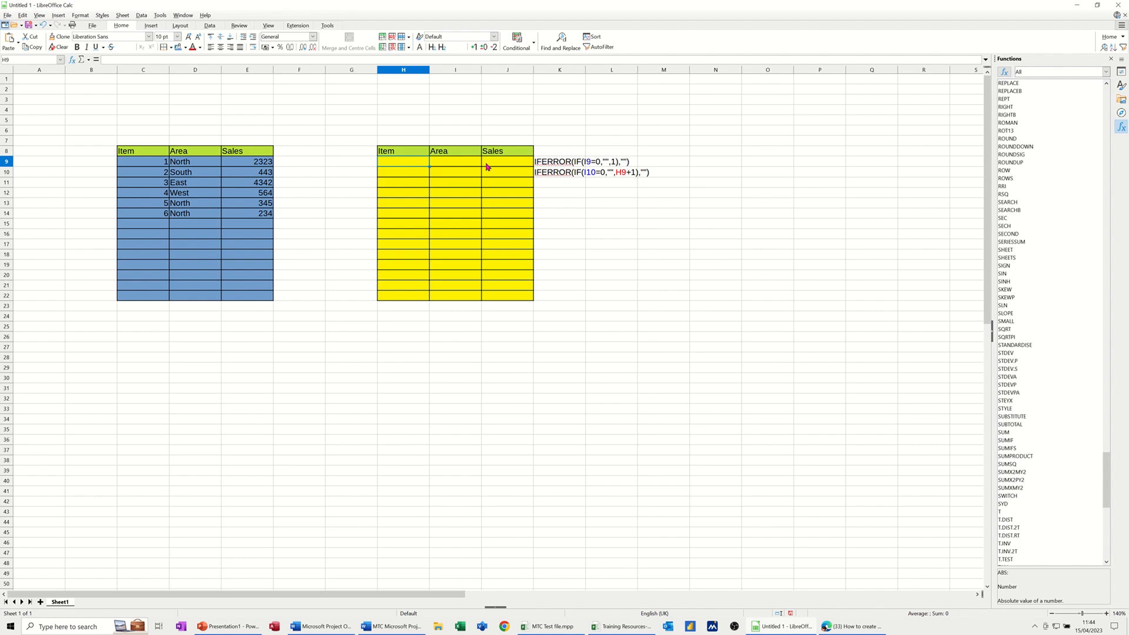
pyautogui.write('=iferror')
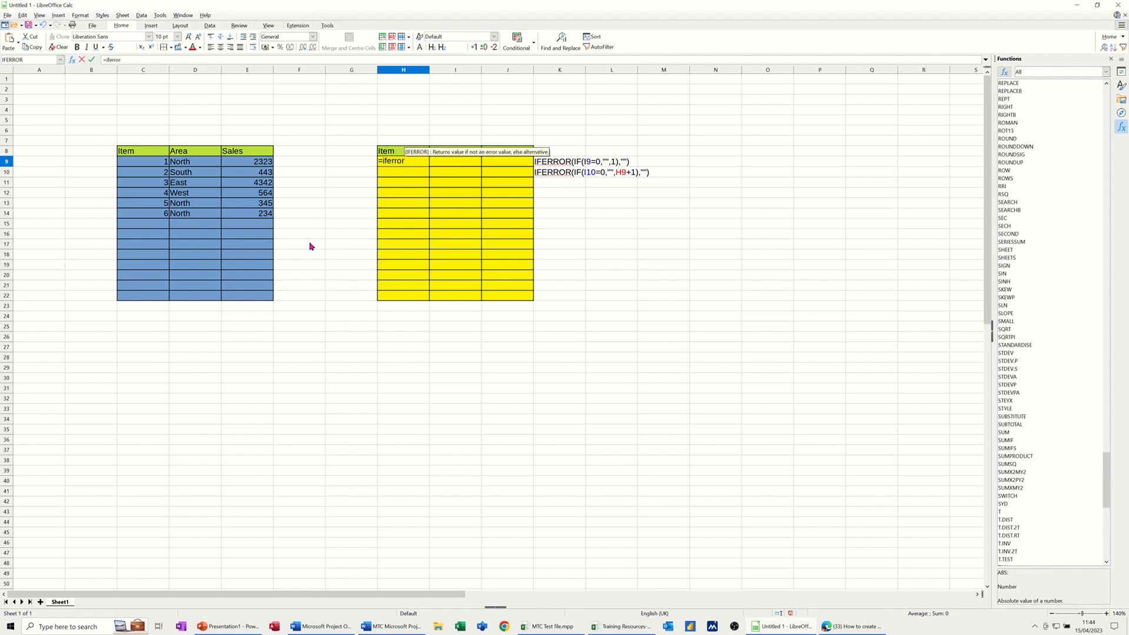
pyautogui.write('(if')
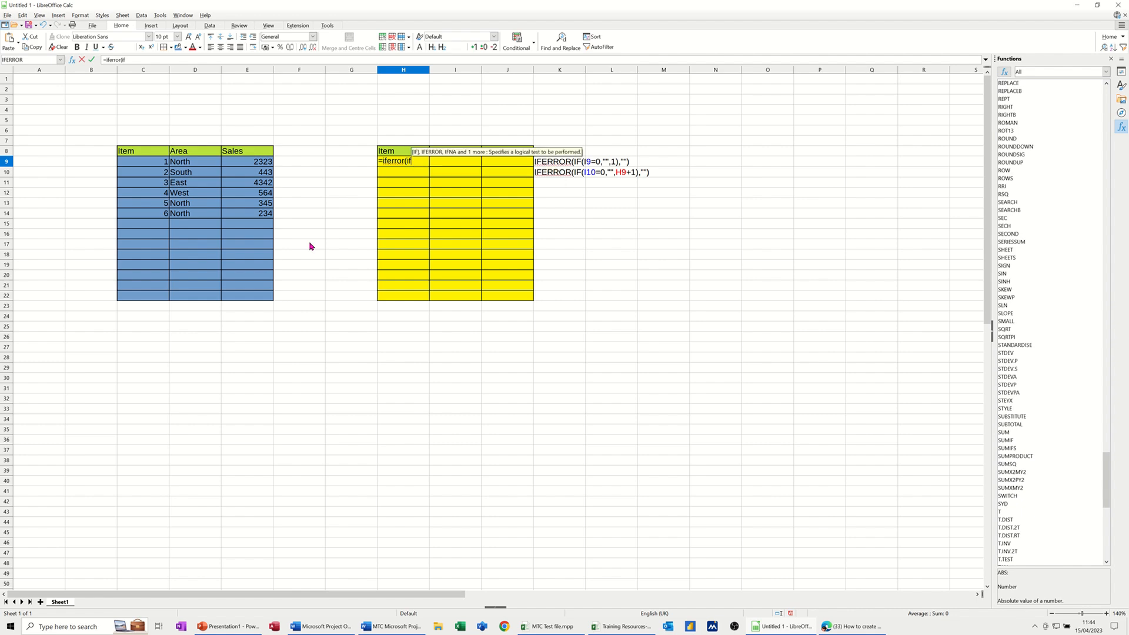
pyautogui.write('(')
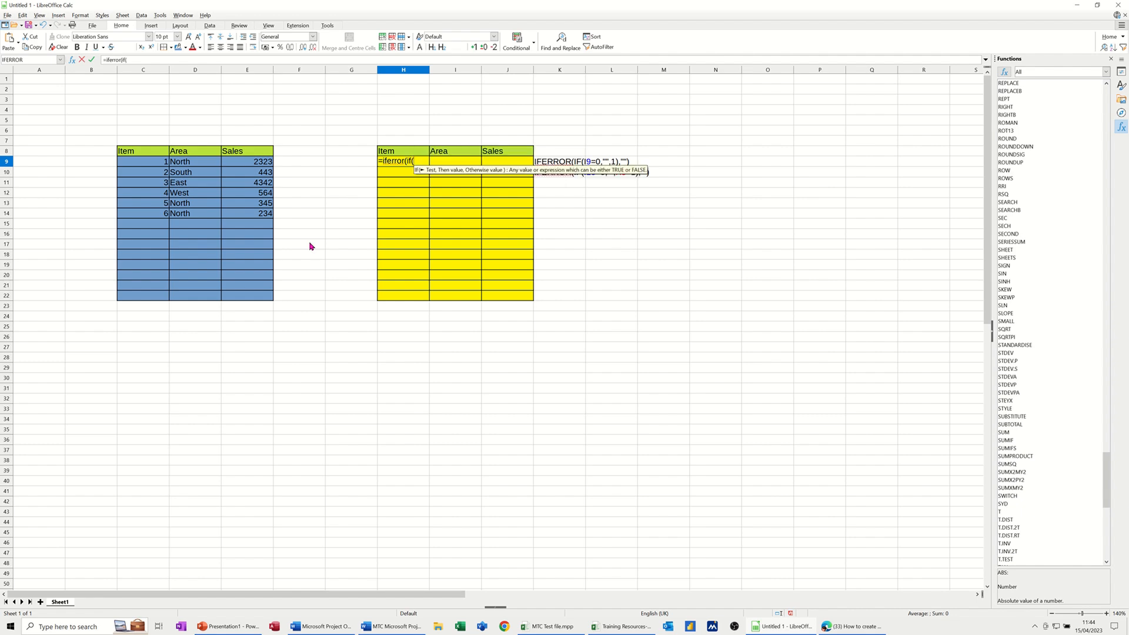
pyautogui.write('I')
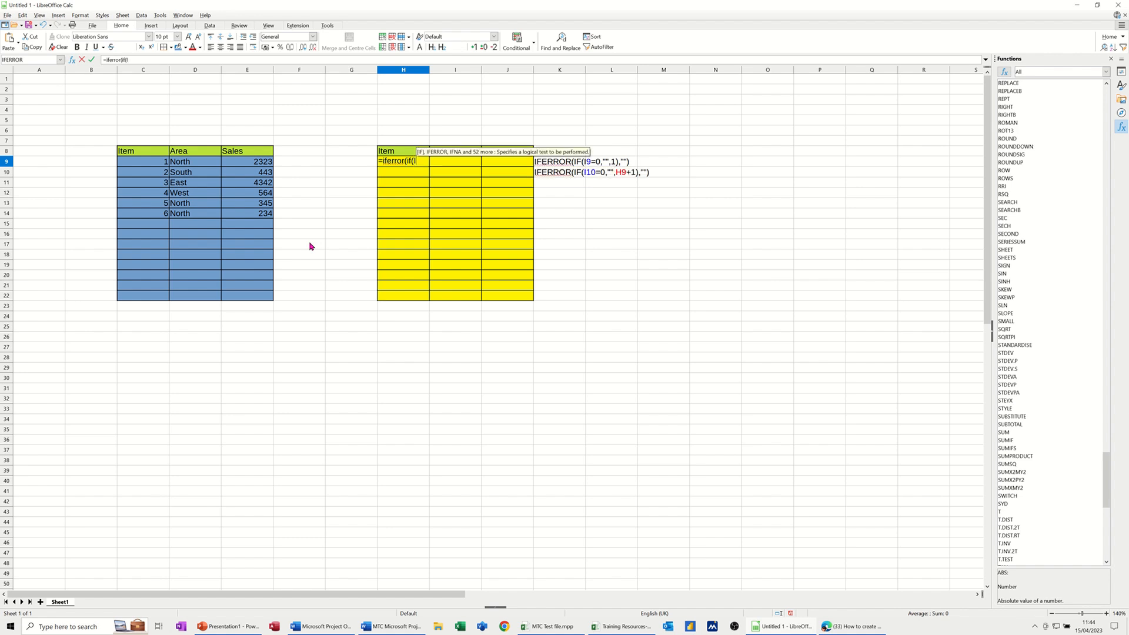
pyautogui.write('9=0,')
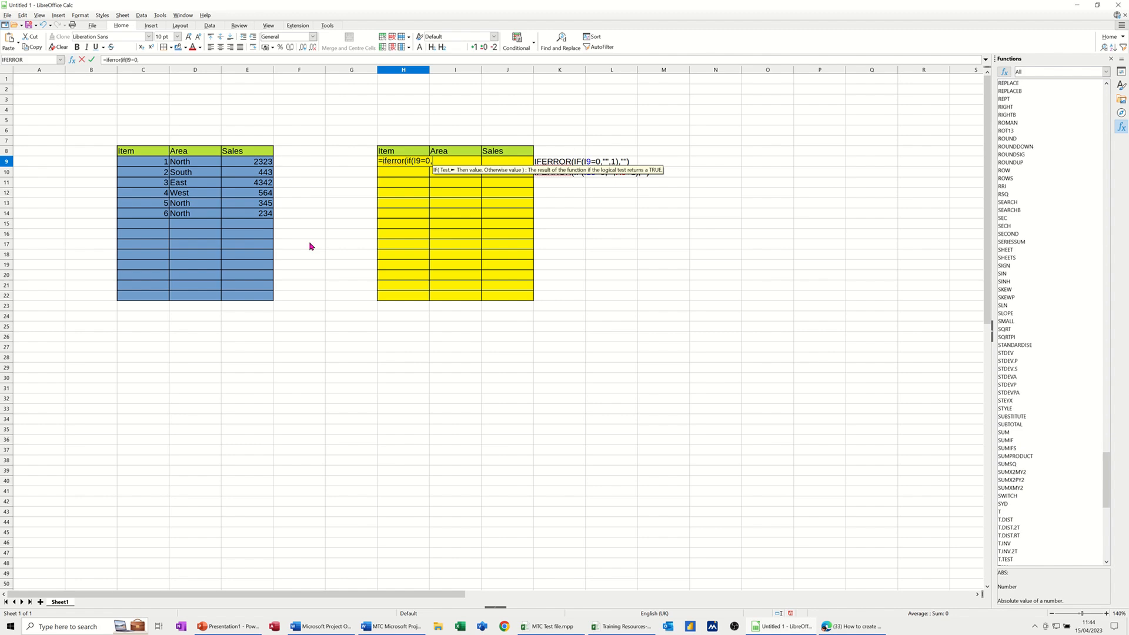
pyautogui.write('""')
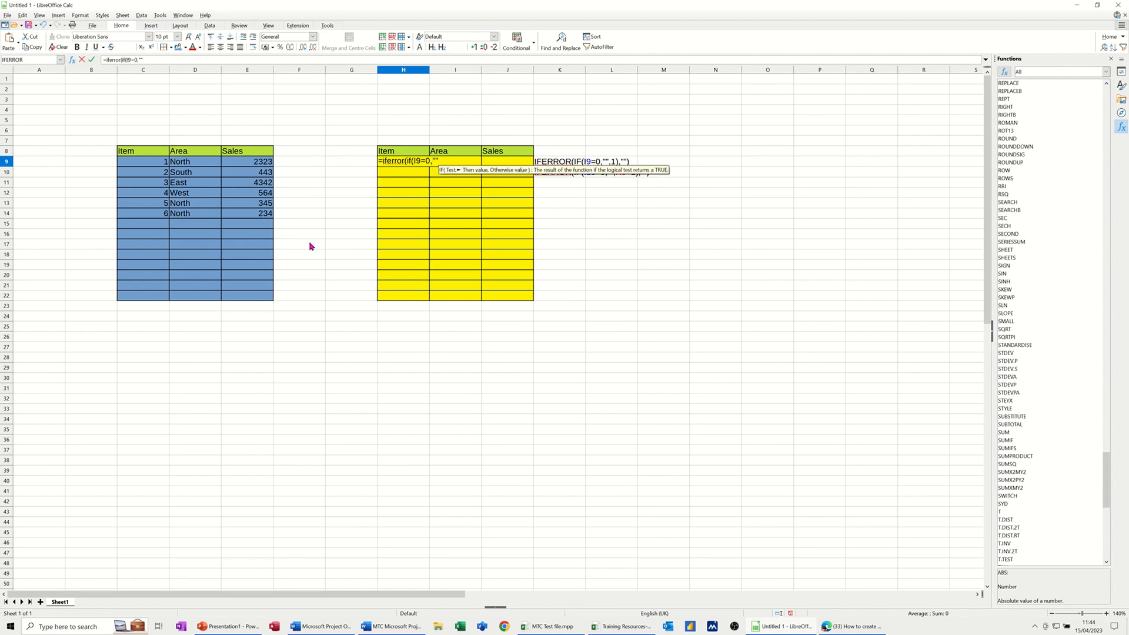
pyautogui.write(',1')
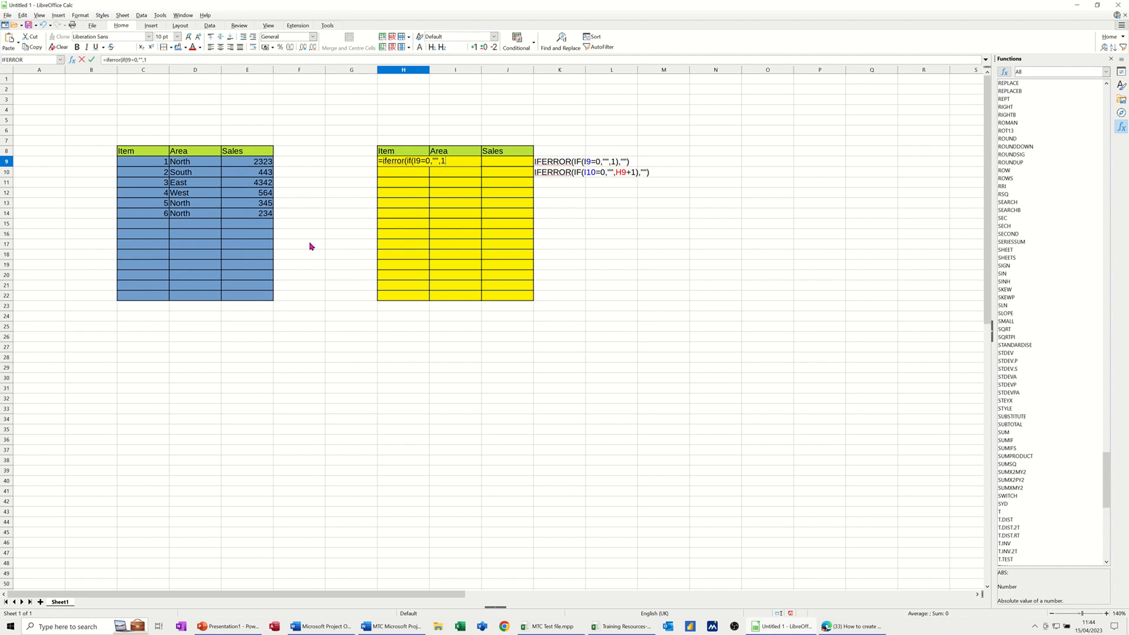
pyautogui.write(')')
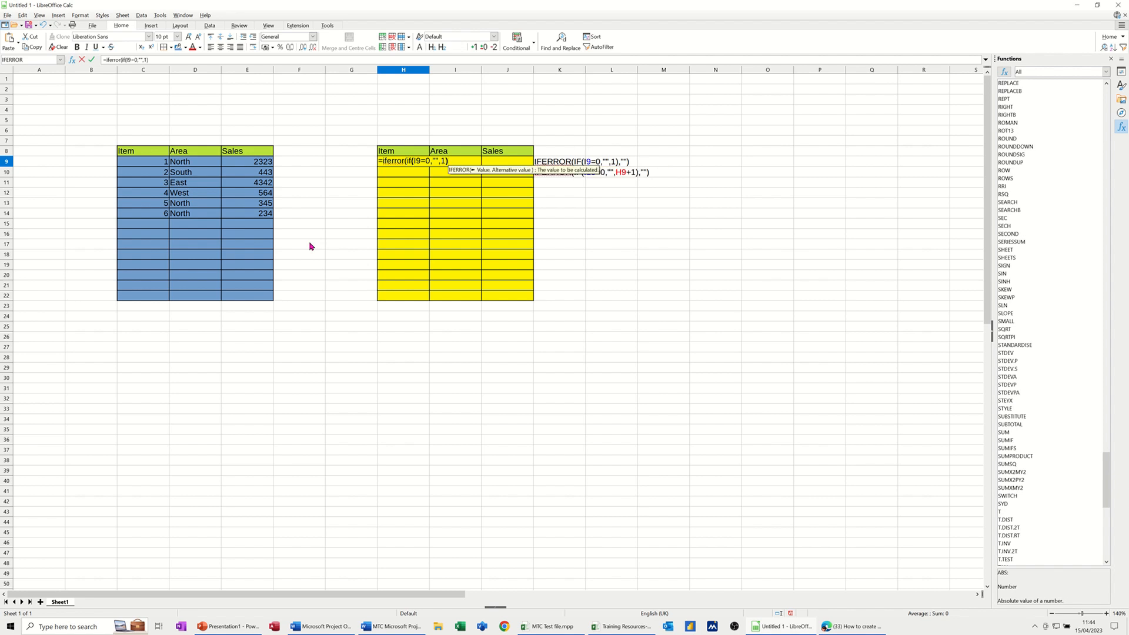
pyautogui.write(',""')
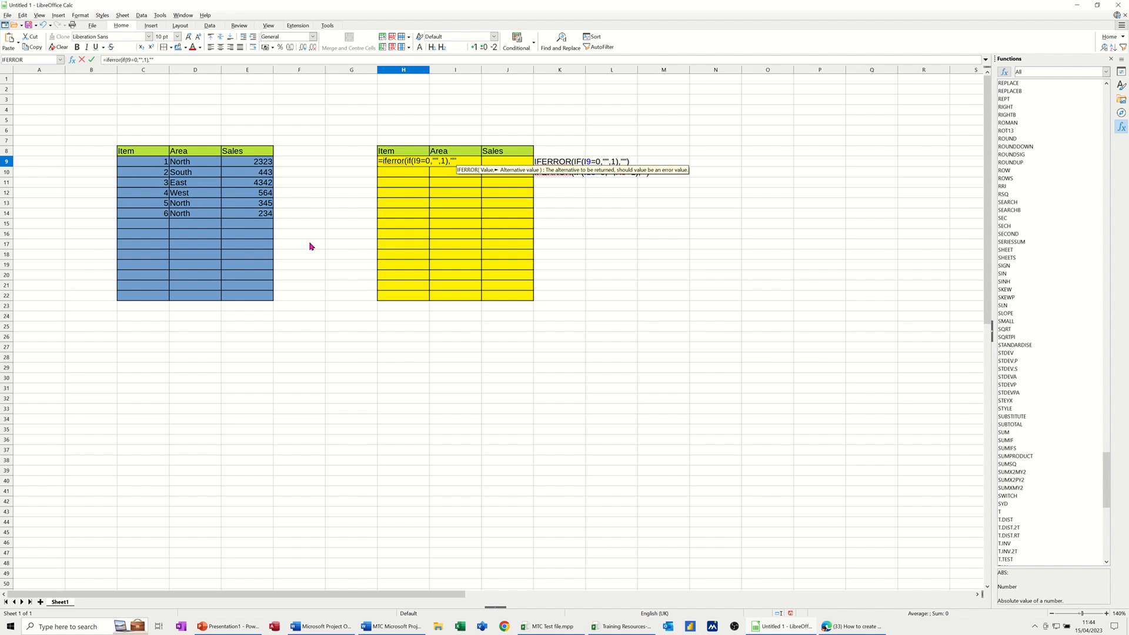
pyautogui.write(')')
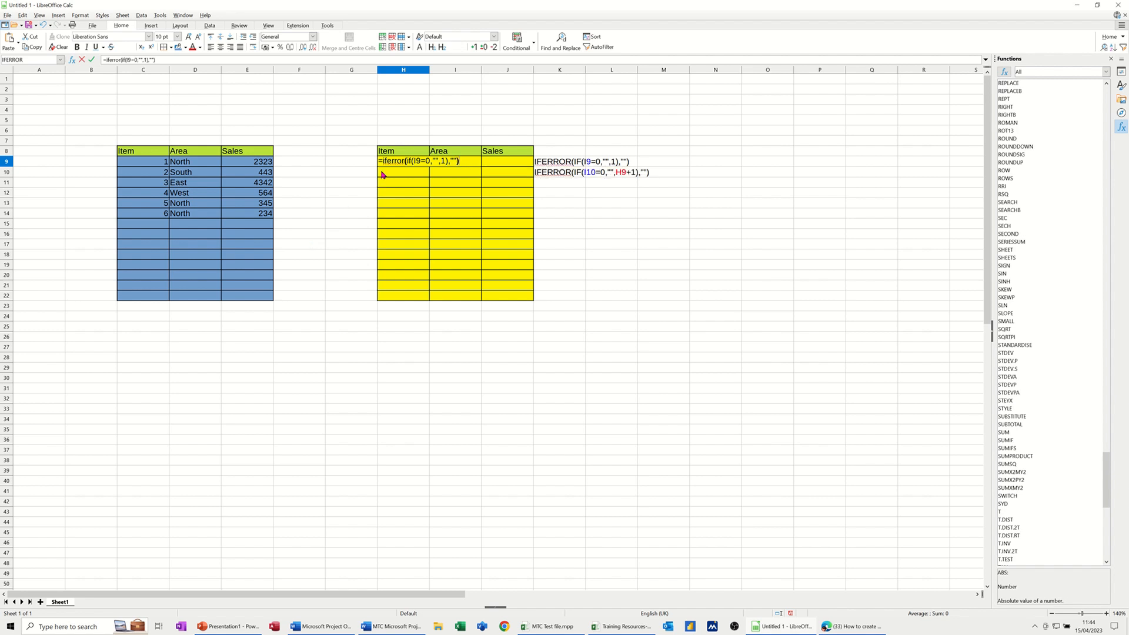
pyautogui.click(92, 60)
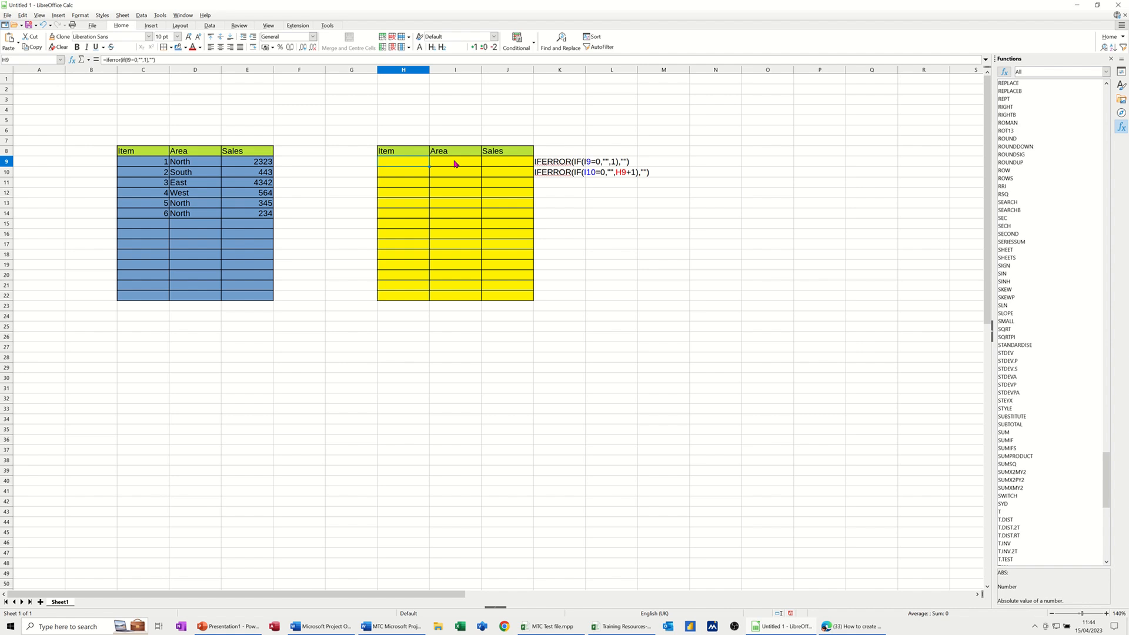
pyautogui.click(456, 164)
pyautogui.write('f')
pyautogui.press('Return')
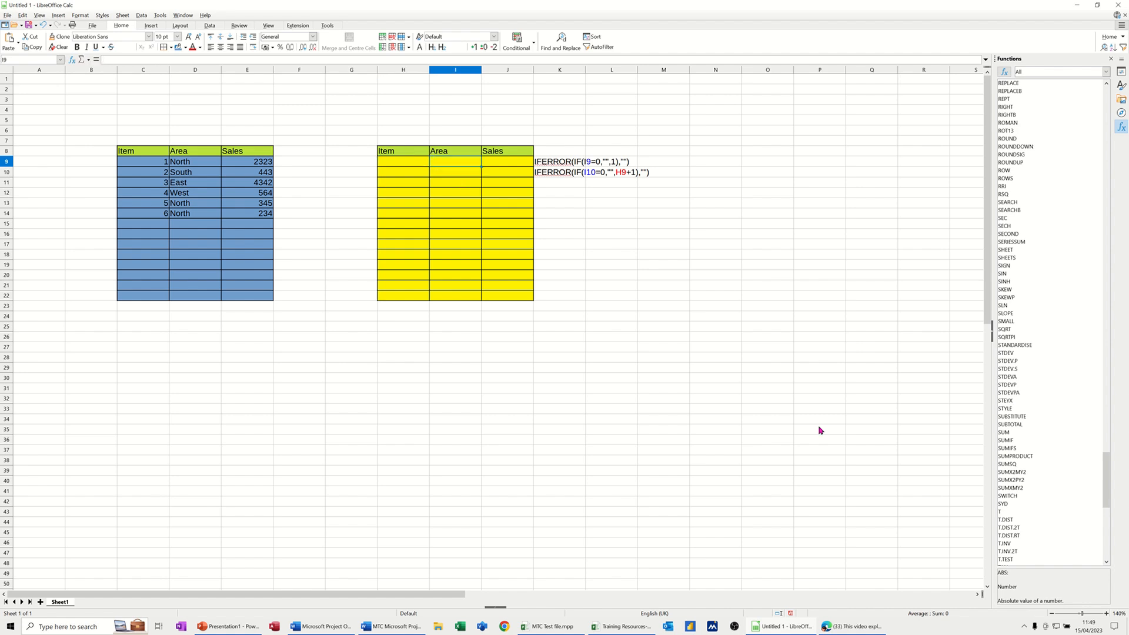
# Enter the formula =IFERROR(IF(I10=0,"",H9+1),"") in cell H10, the second Item cell of the yellow table.
pyautogui.click(404, 175)
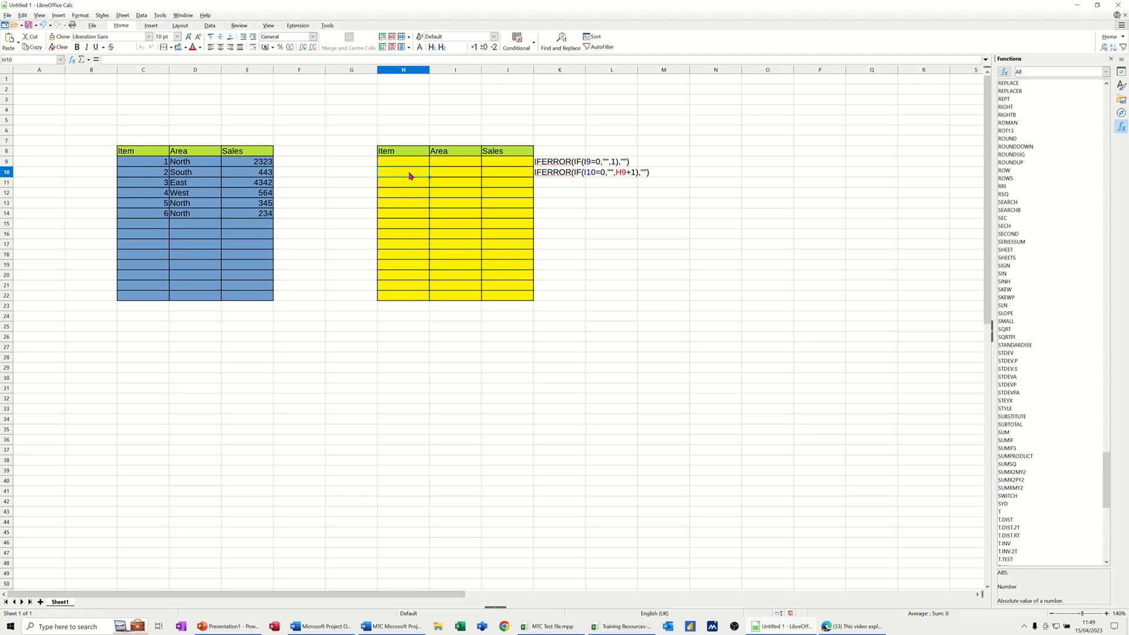
pyautogui.write('=IFErr')
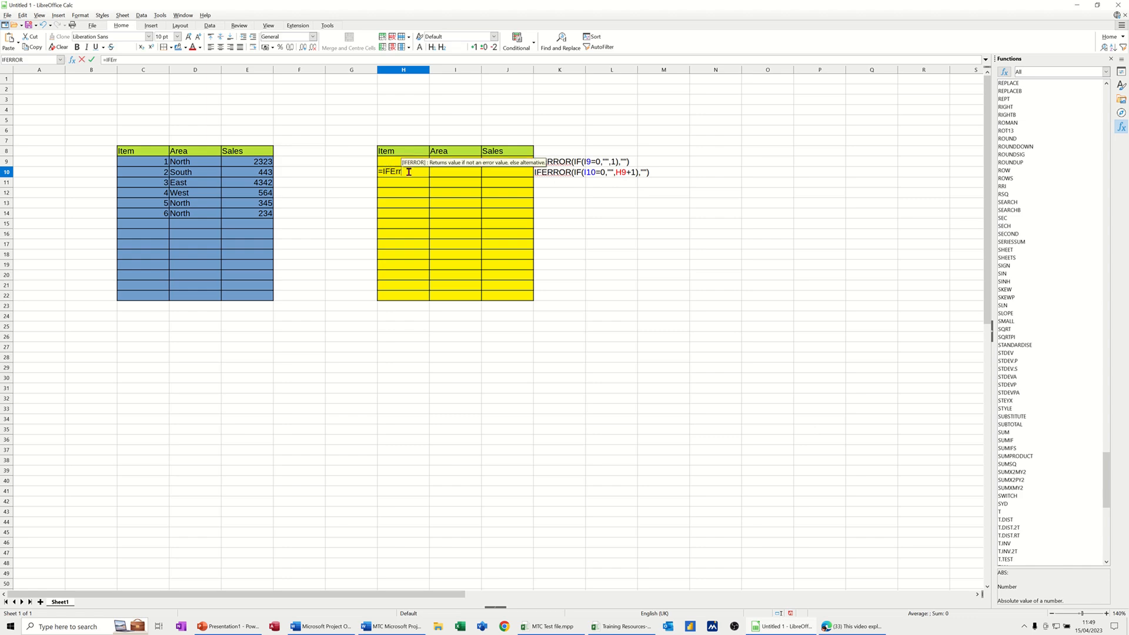
pyautogui.write('or(')
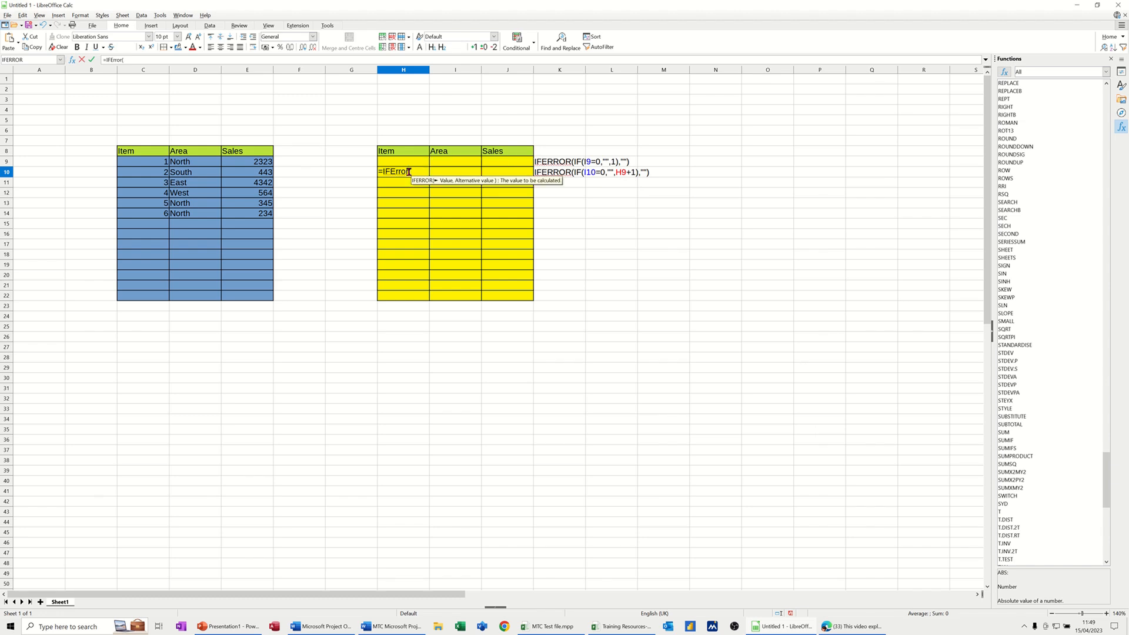
pyautogui.write('If(')
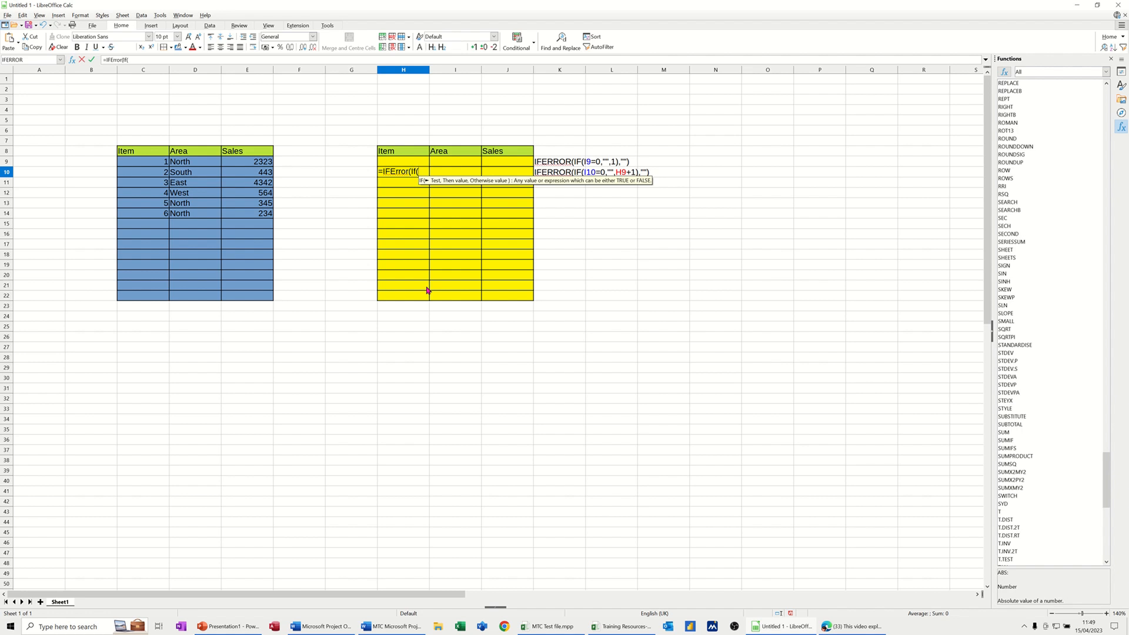
pyautogui.write('I10=')
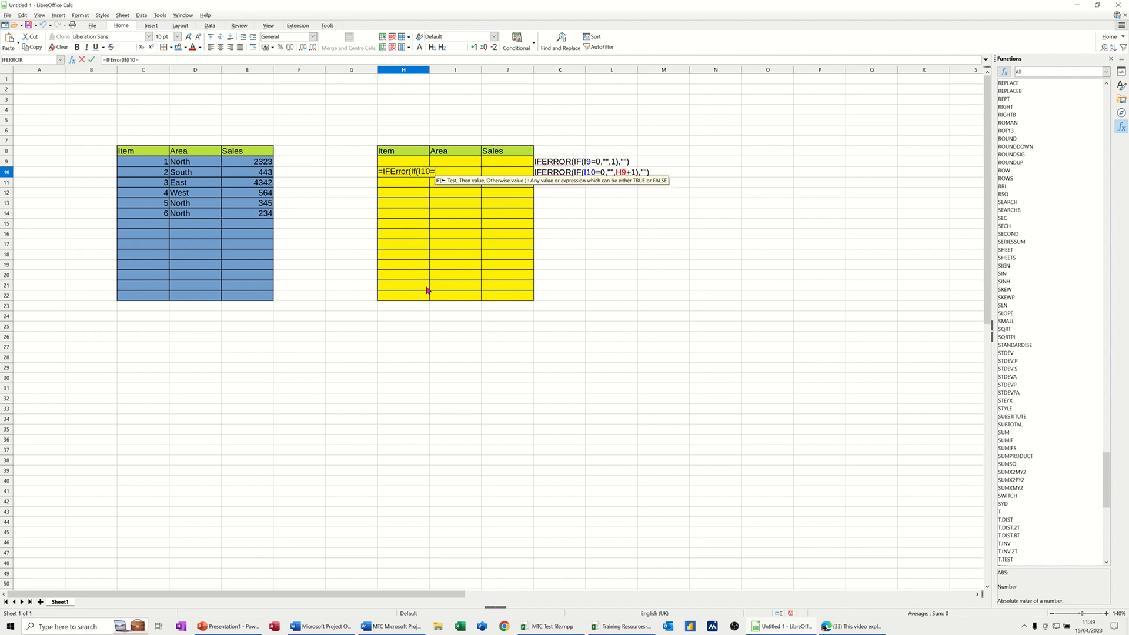
pyautogui.write('0,')
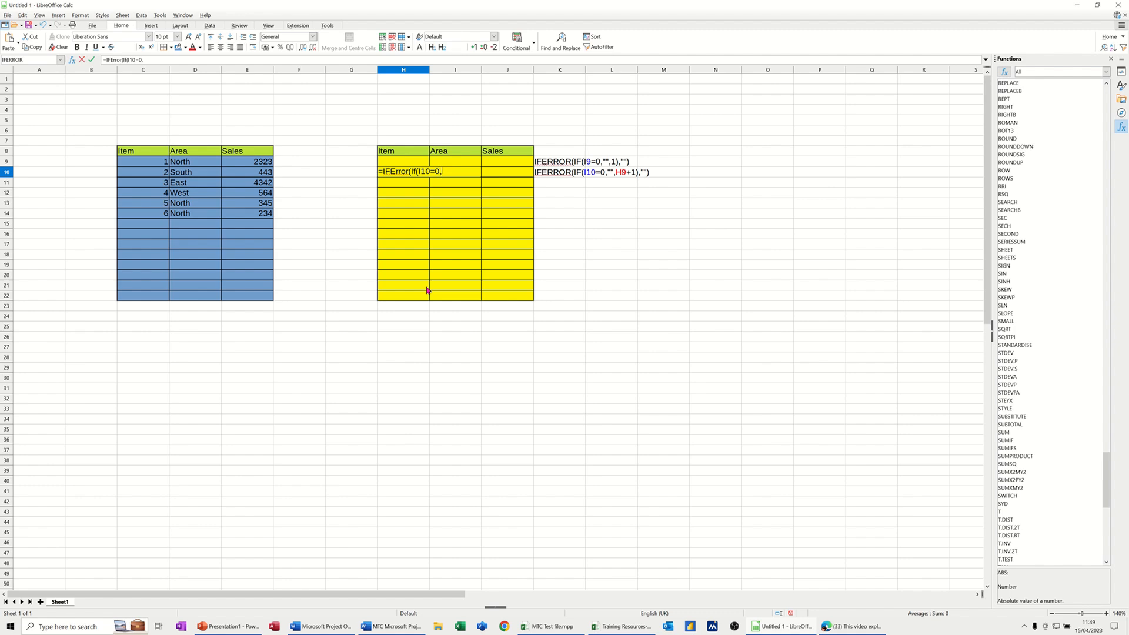
pyautogui.write('""')
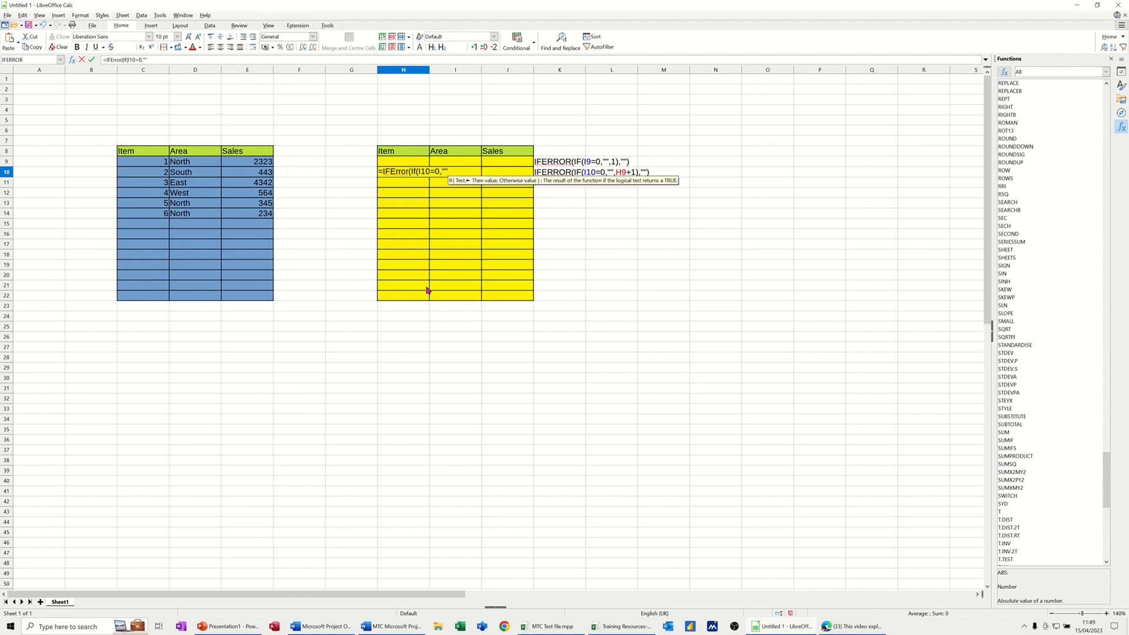
pyautogui.write(',')
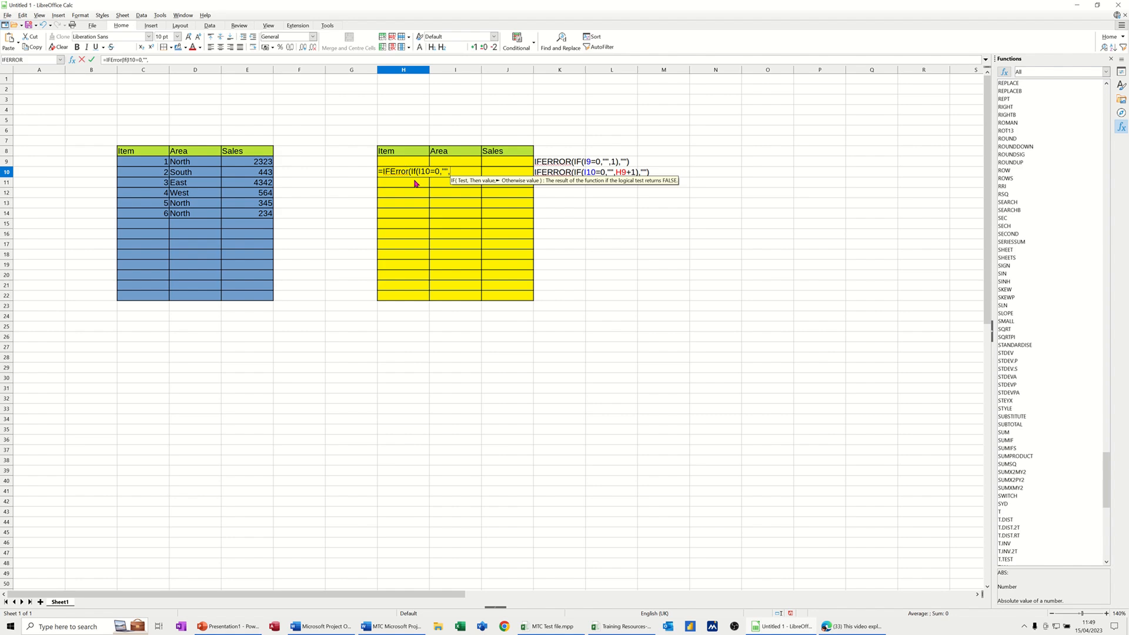
pyautogui.write('H9')
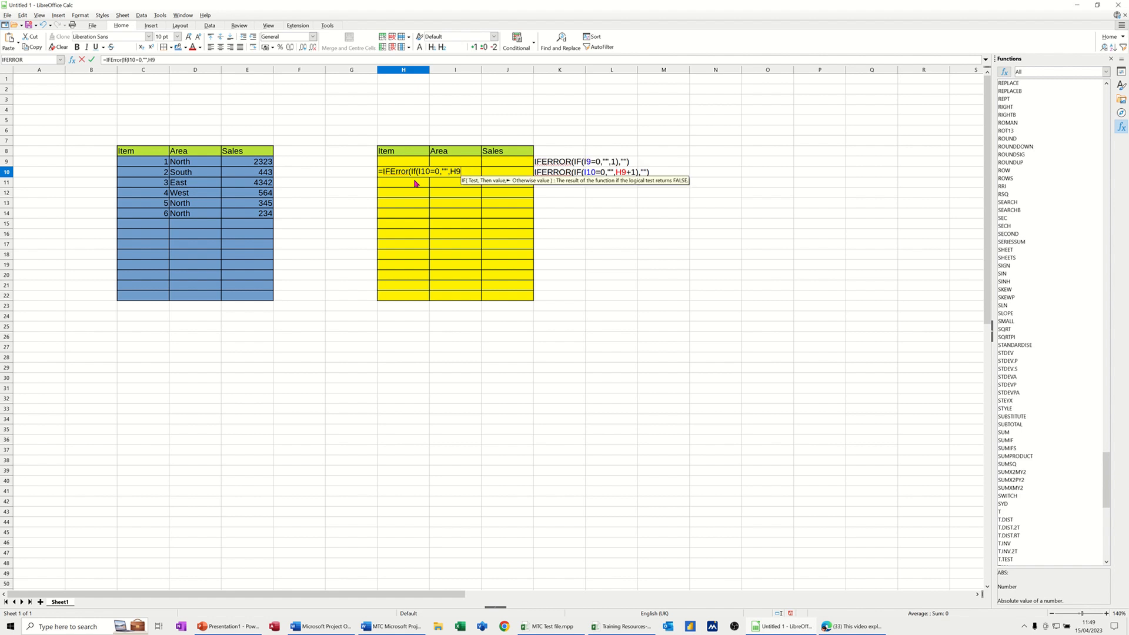
pyautogui.write('+1')
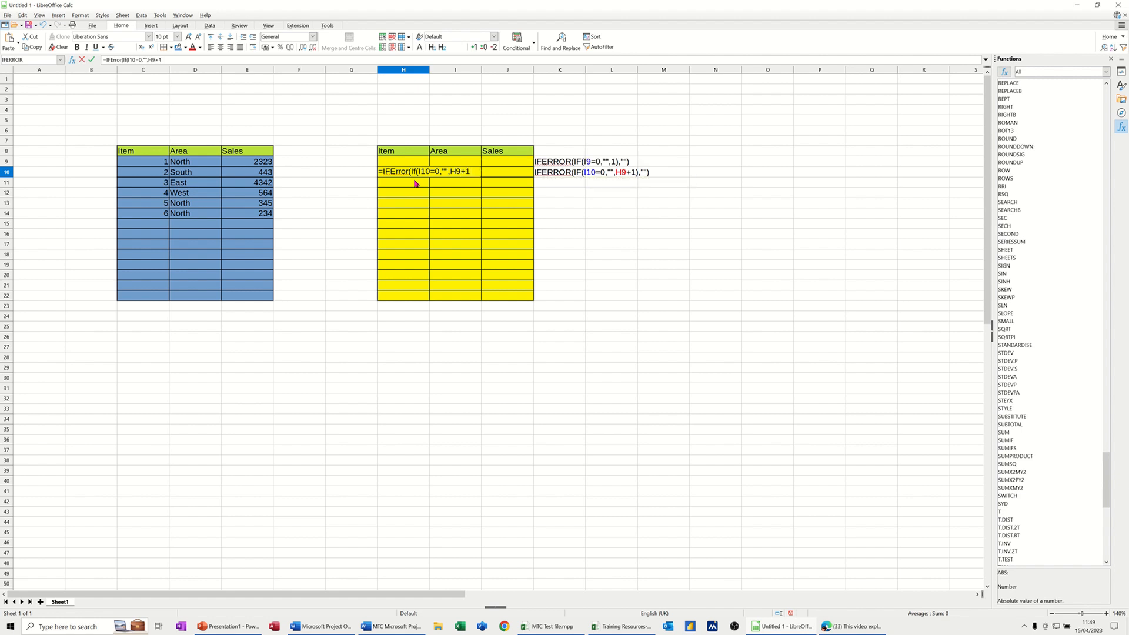
pyautogui.write(')')
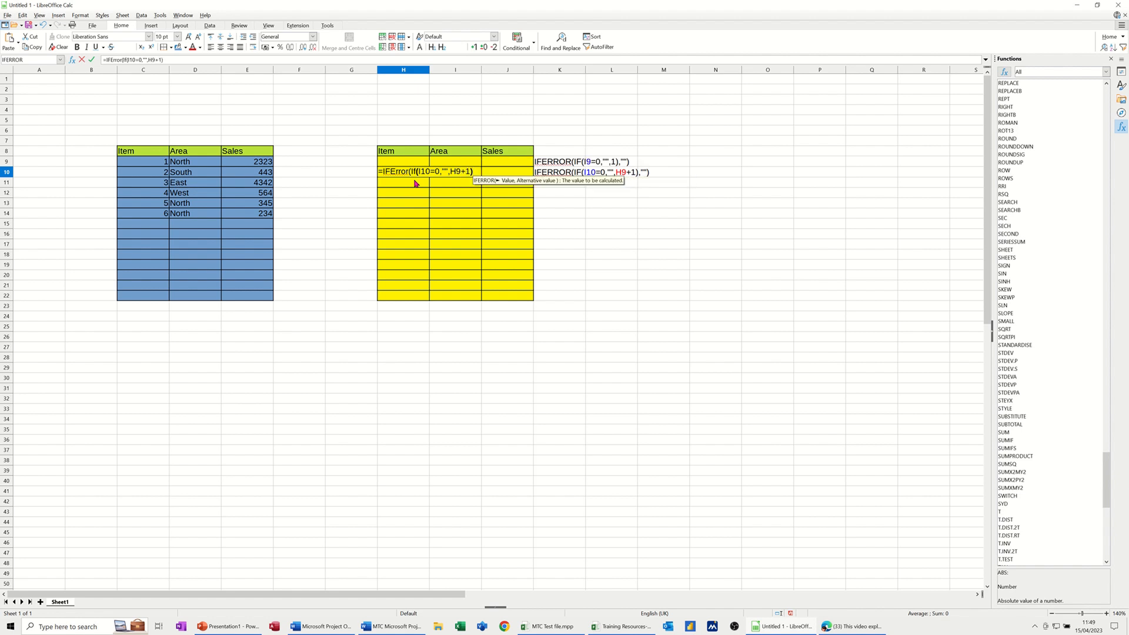
pyautogui.write(',')
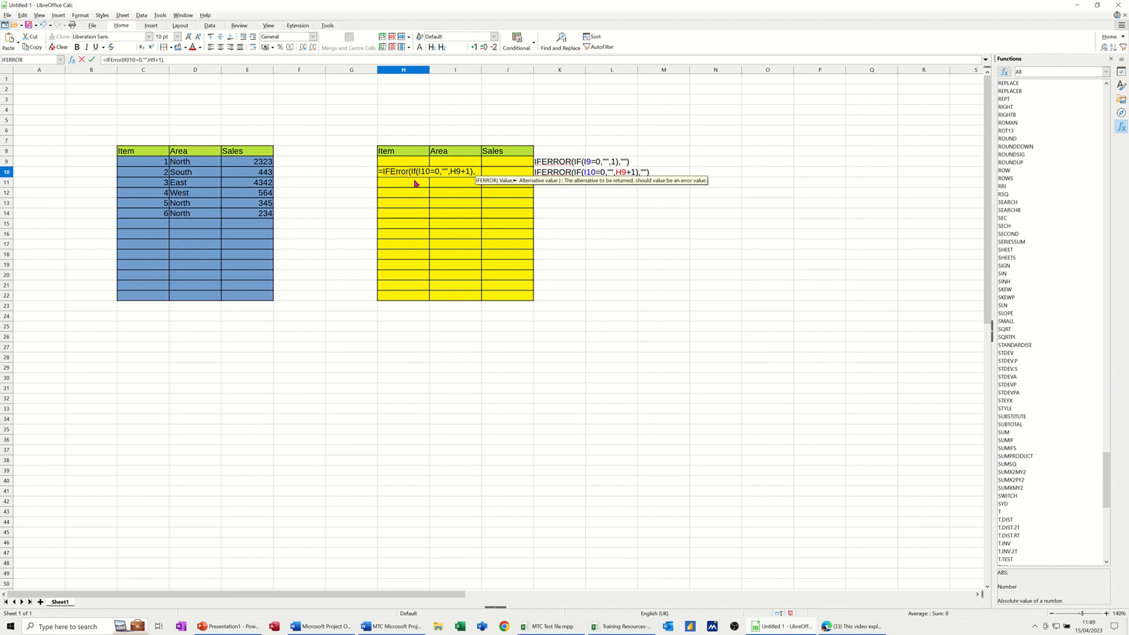
pyautogui.write('""')
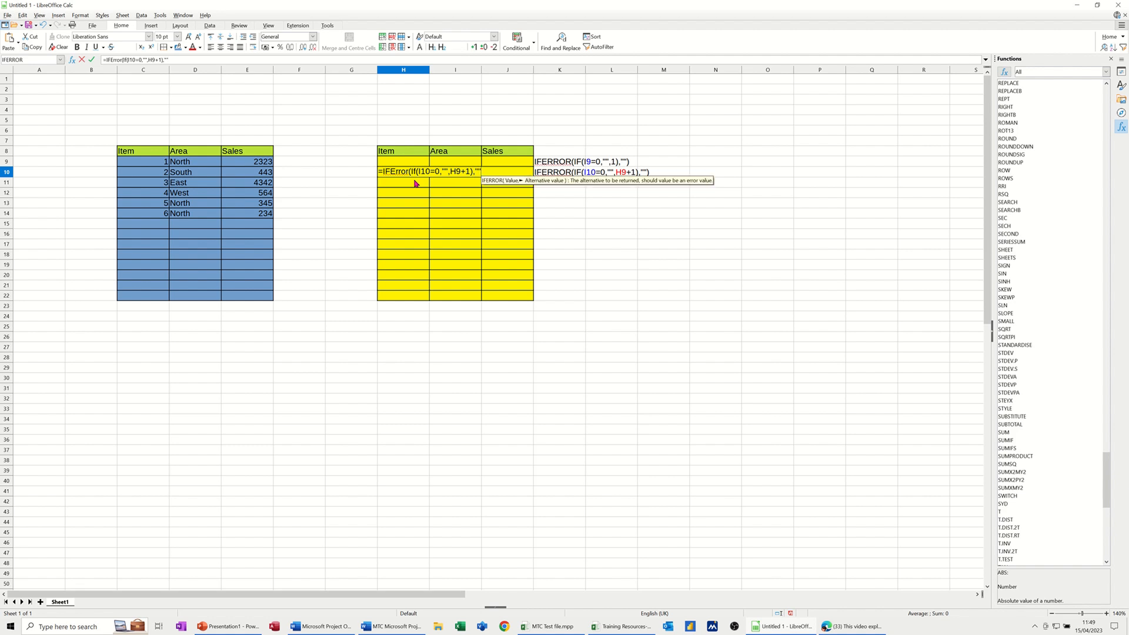
pyautogui.write(')')
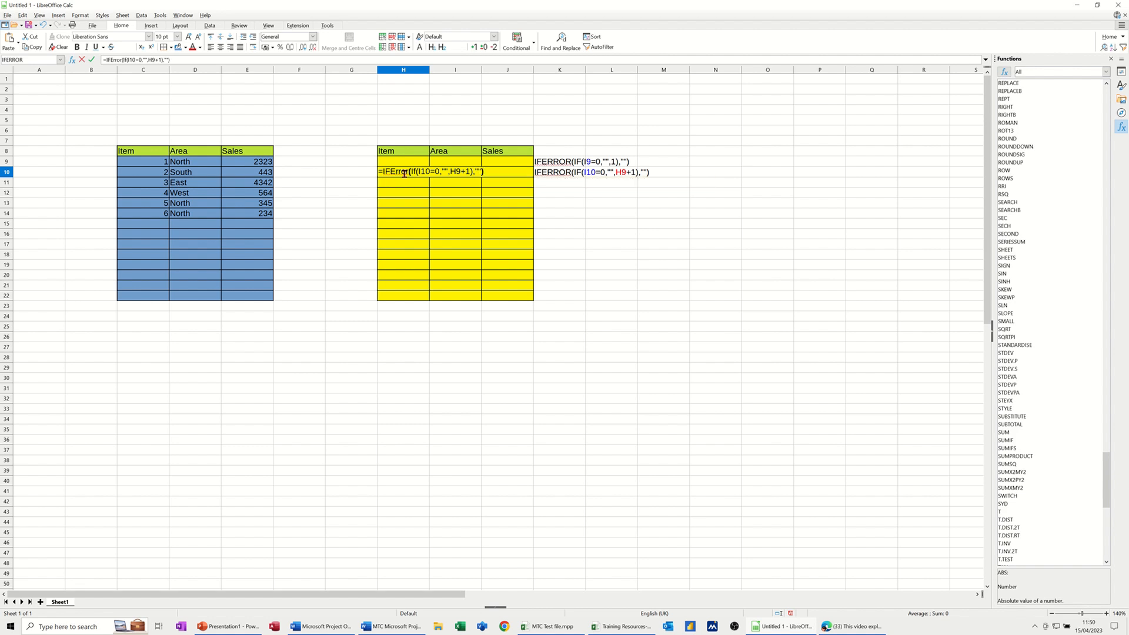
pyautogui.click(92, 60)
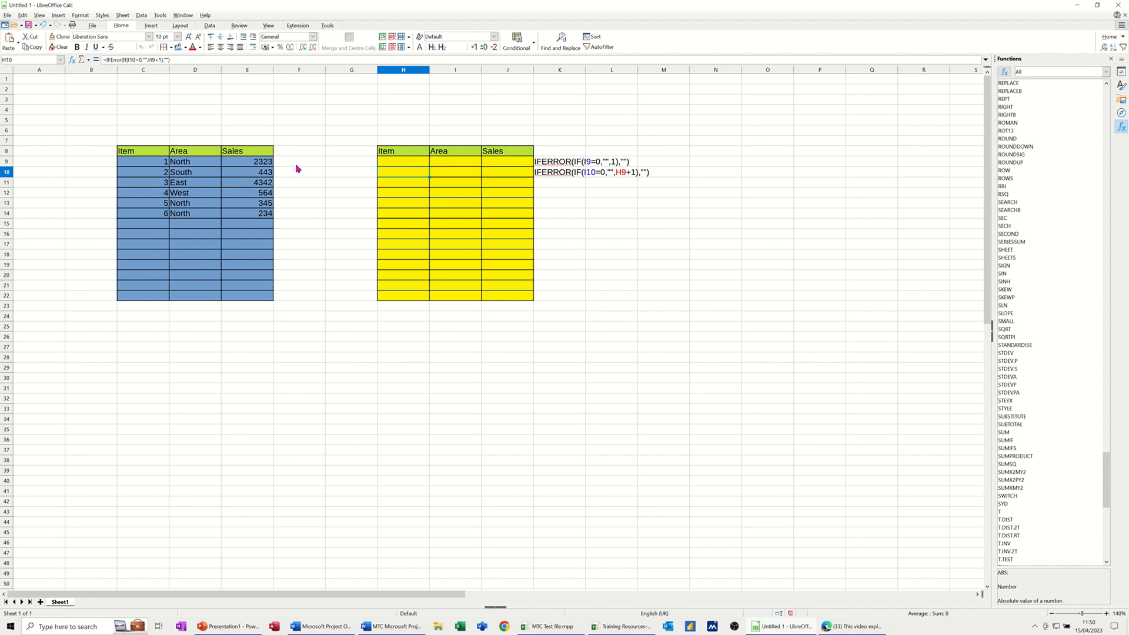
# Enter North, West and East as areas in cells I9 to I11 of the yellow table.
pyautogui.click(440, 164)
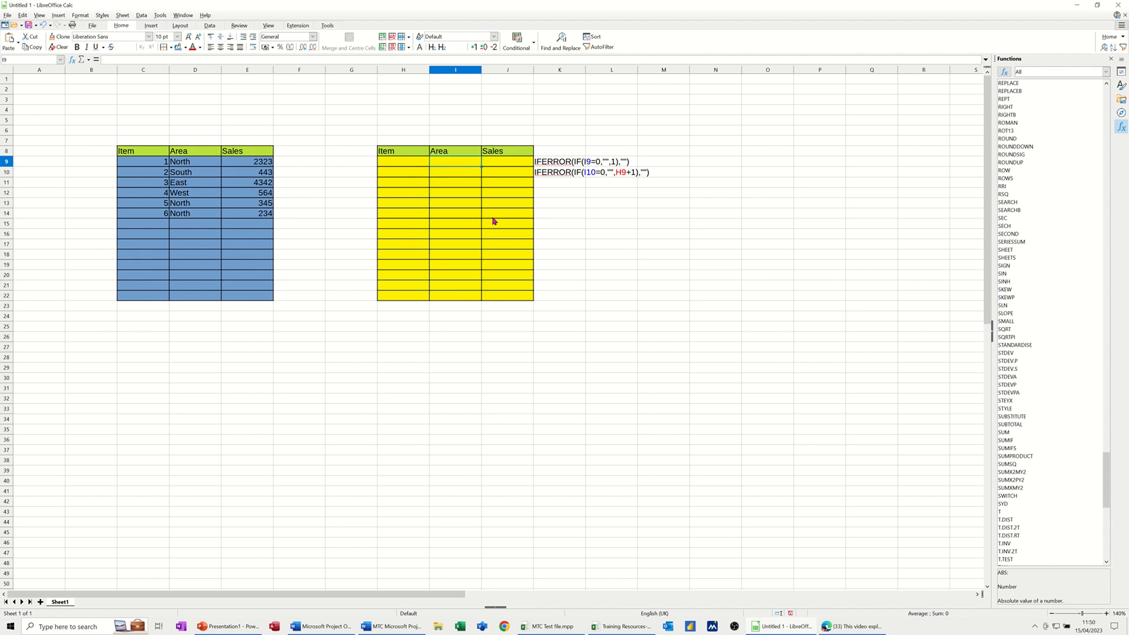
pyautogui.write('North')
pyautogui.press('Return')
pyautogui.write('West')
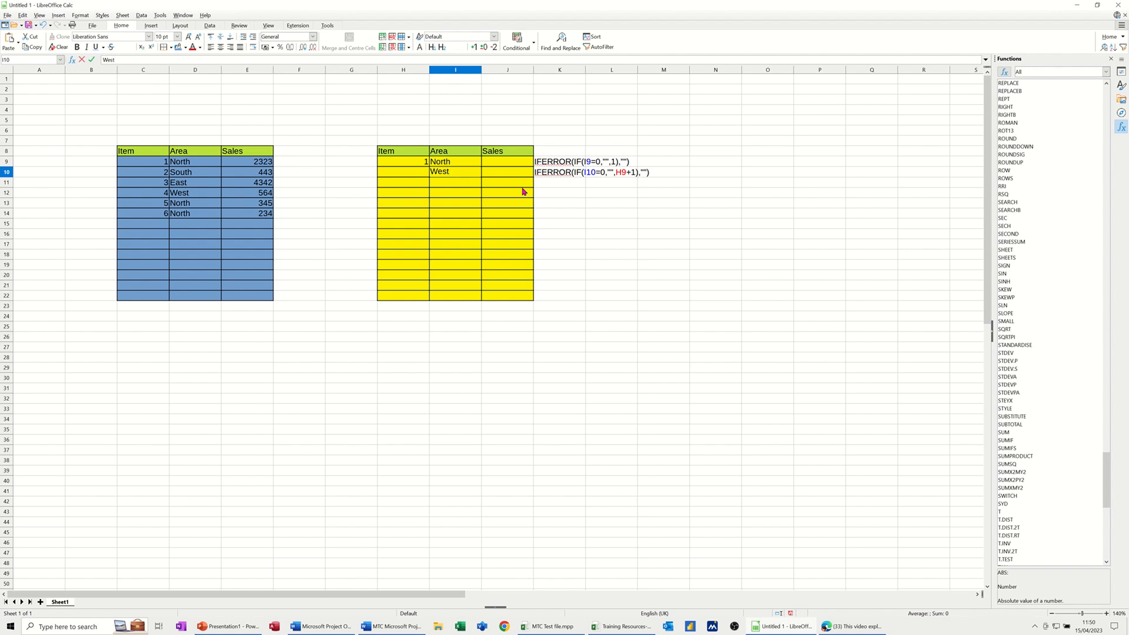
pyautogui.press('Return')
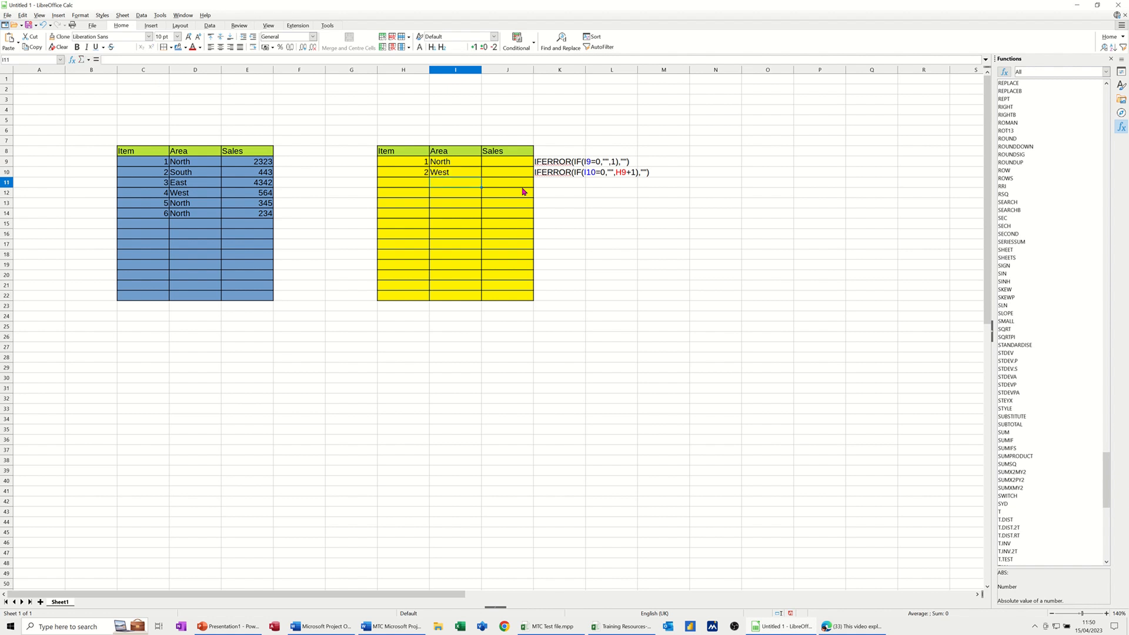
pyautogui.write('East')
pyautogui.press('Return')
# Fill the numbering formula from H10 down to H22 and enter South as the area in I12.
pyautogui.click(425, 176)
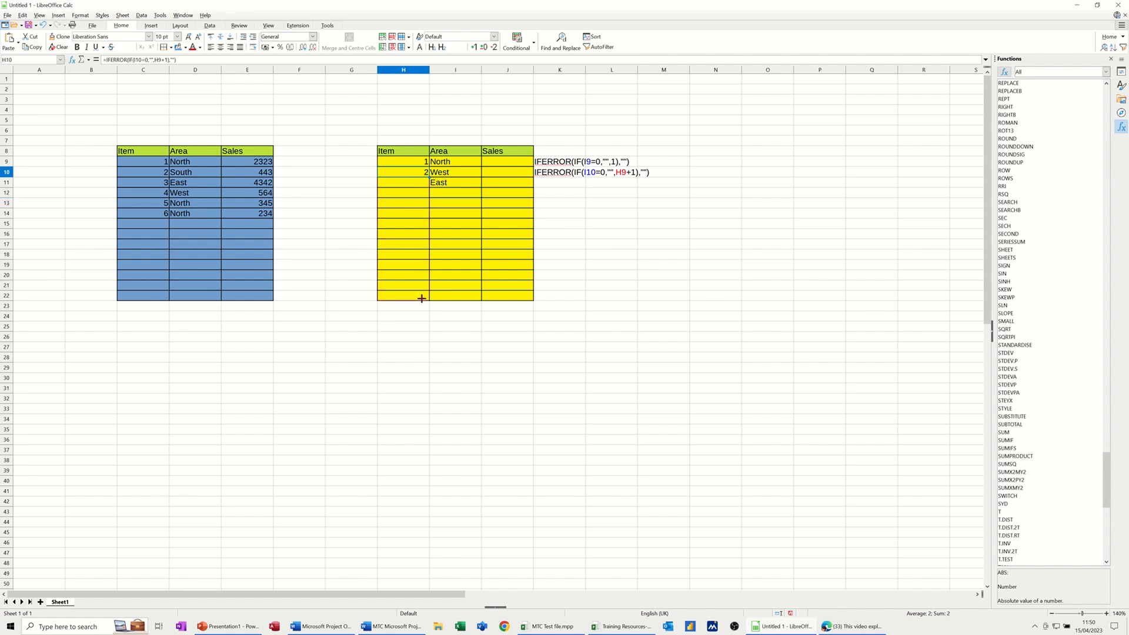
pyautogui.moveTo(422, 298); pyautogui.dragTo(422, 298)
pyautogui.click(457, 197)
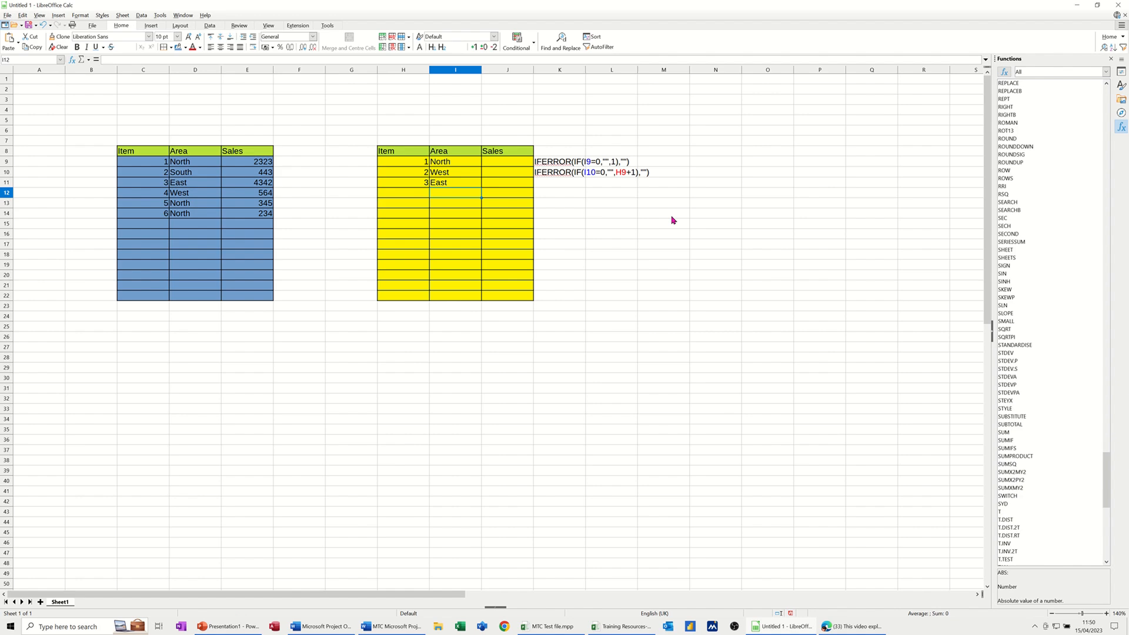
pyautogui.write('South')
pyautogui.press('Return')
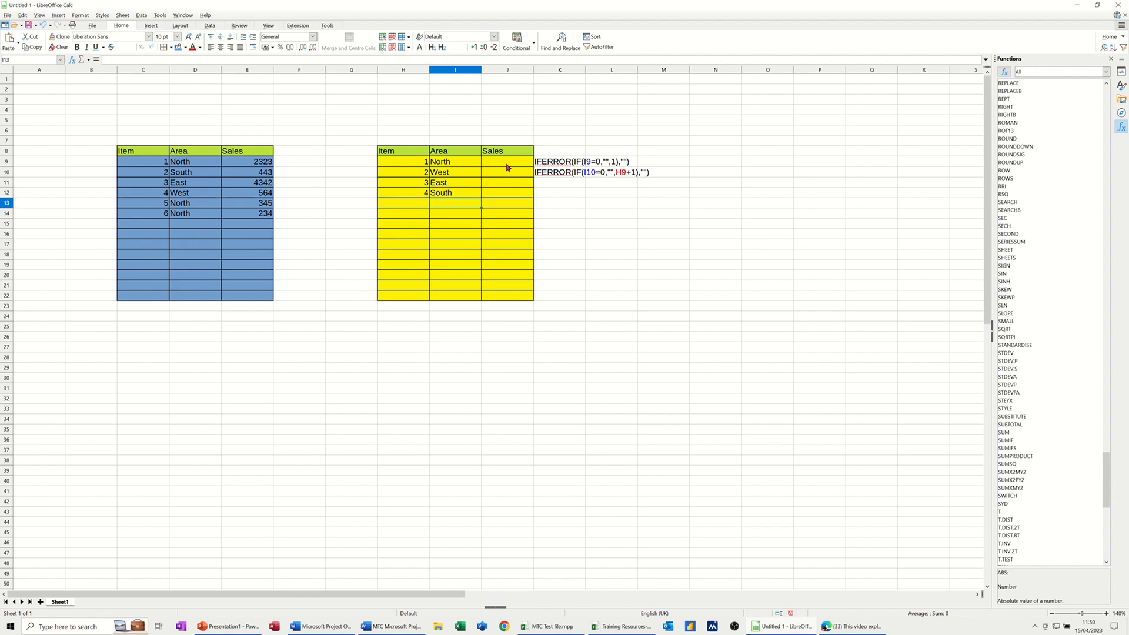